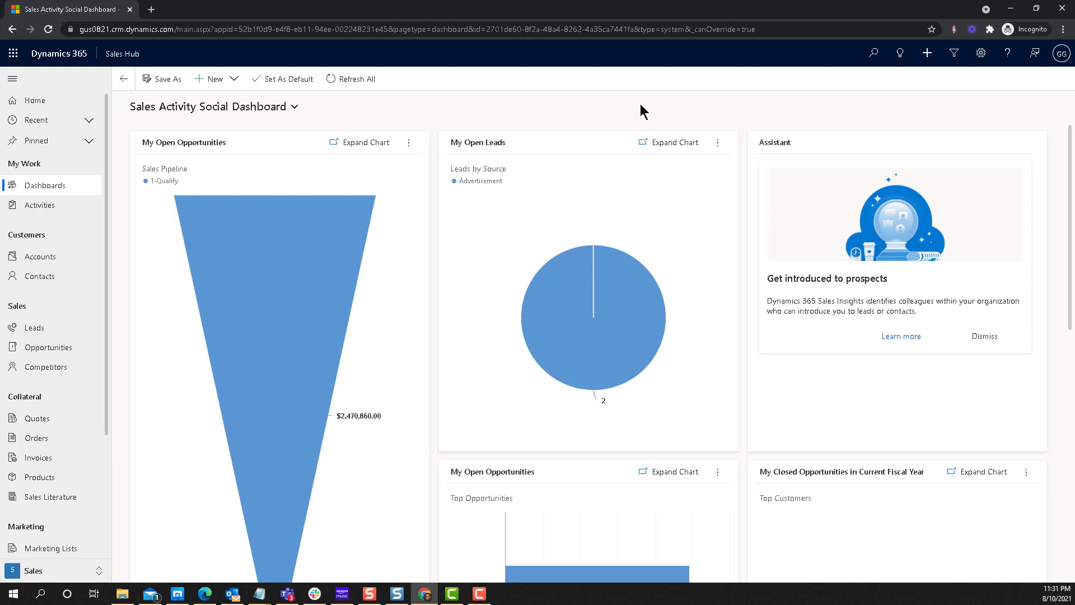
Open and dismiss the browser menu and the Office 365 apps list without choosing anything
{"action": "left_click", "coordinate": [1063, 31]}
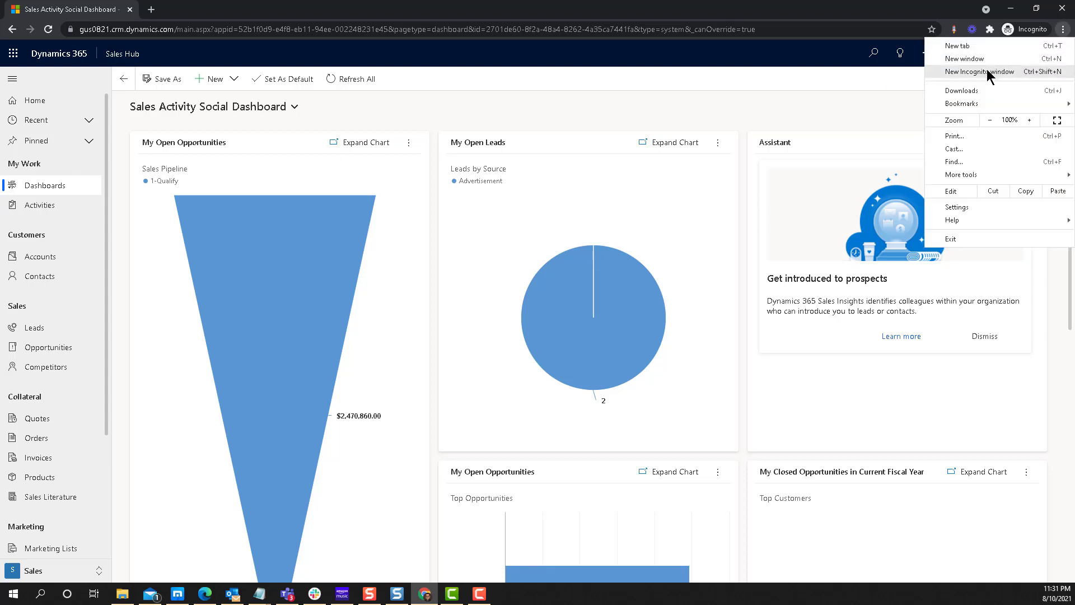
{"action": "left_click", "coordinate": [805, 101]}
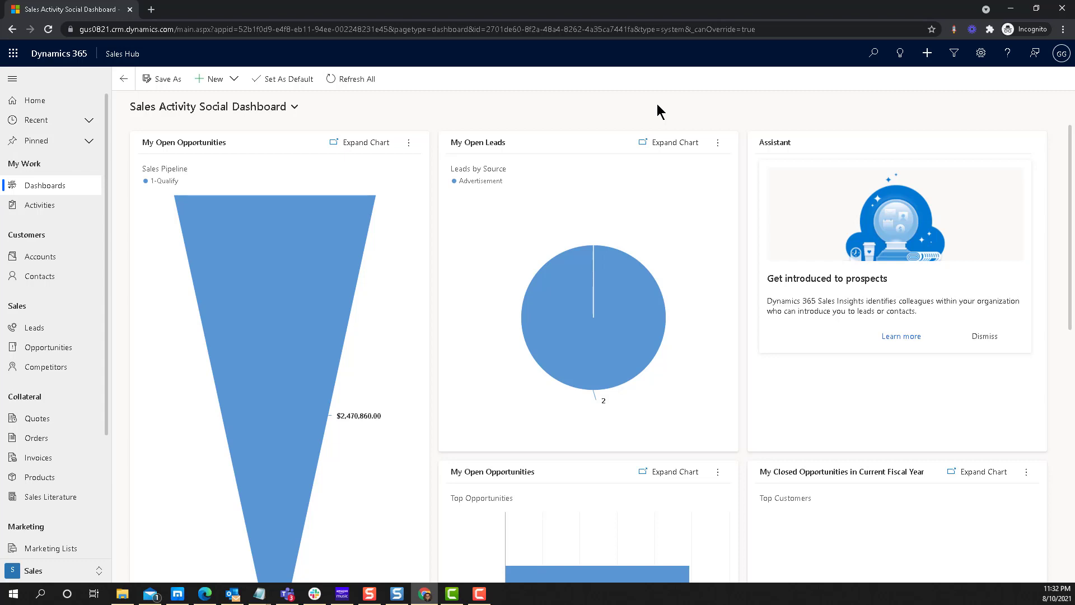
{"action": "left_click", "coordinate": [13, 53]}
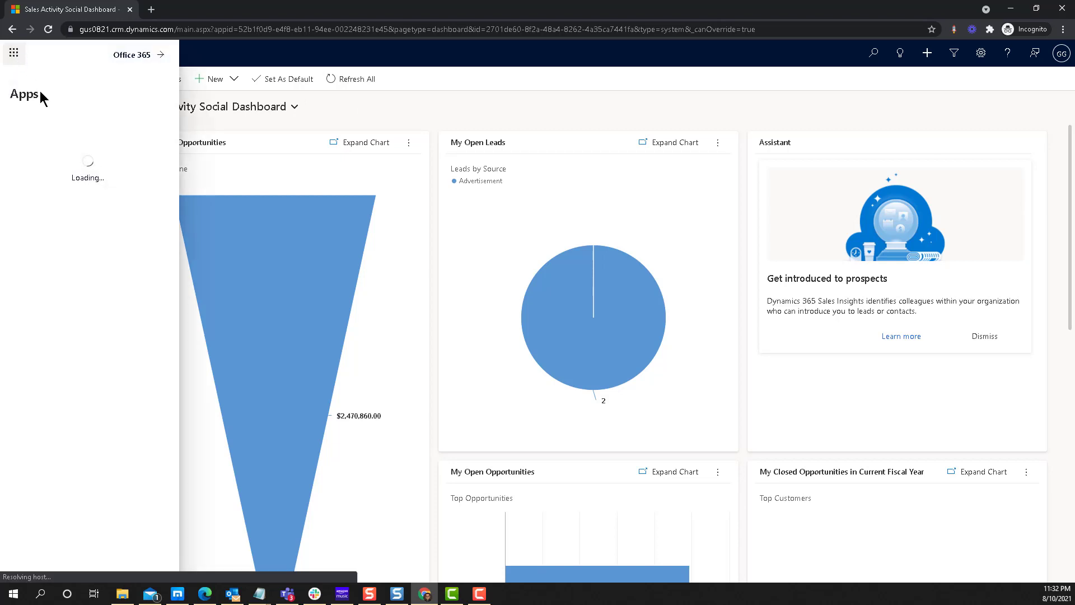
{"action": "left_click", "coordinate": [235, 56]}
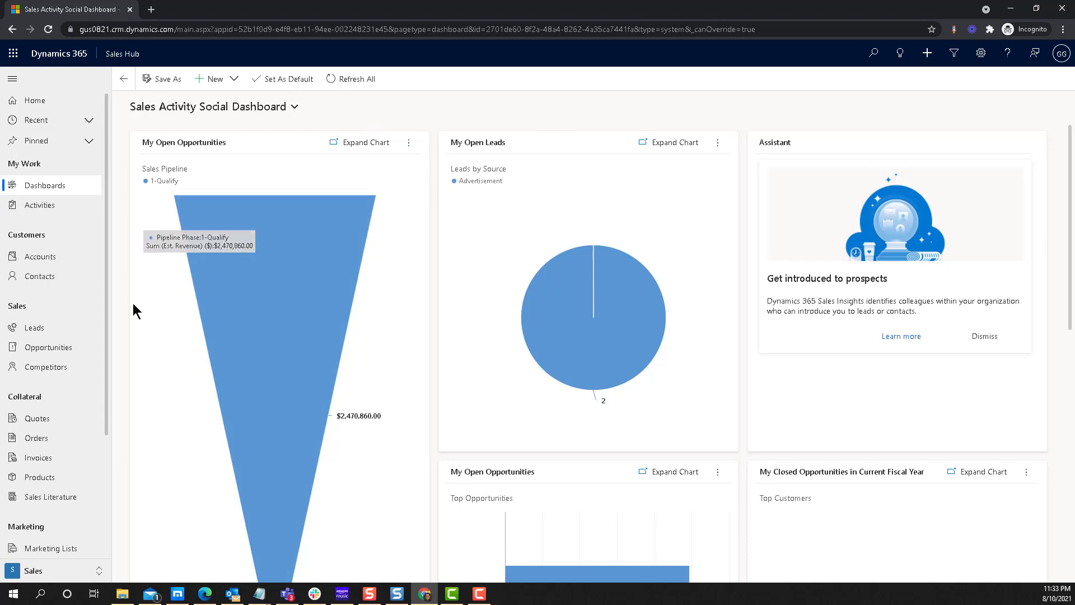
Open the Mobile Computing opportunity from the Open Opportunities view
{"action": "left_click", "coordinate": [62, 347]}
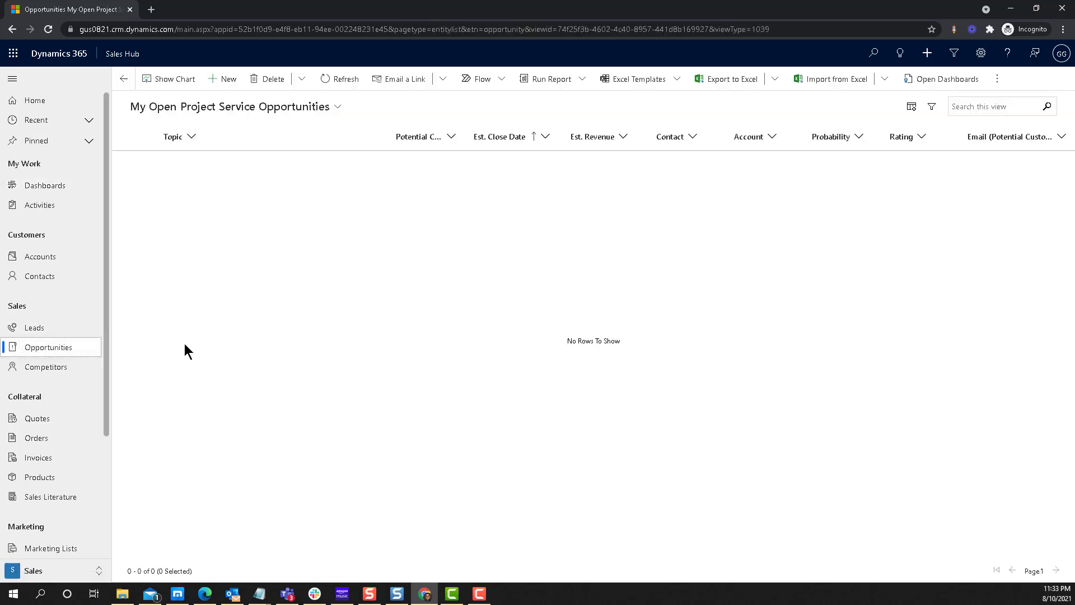
{"action": "left_click", "coordinate": [246, 111]}
{"action": "left_click", "coordinate": [384, 94]}
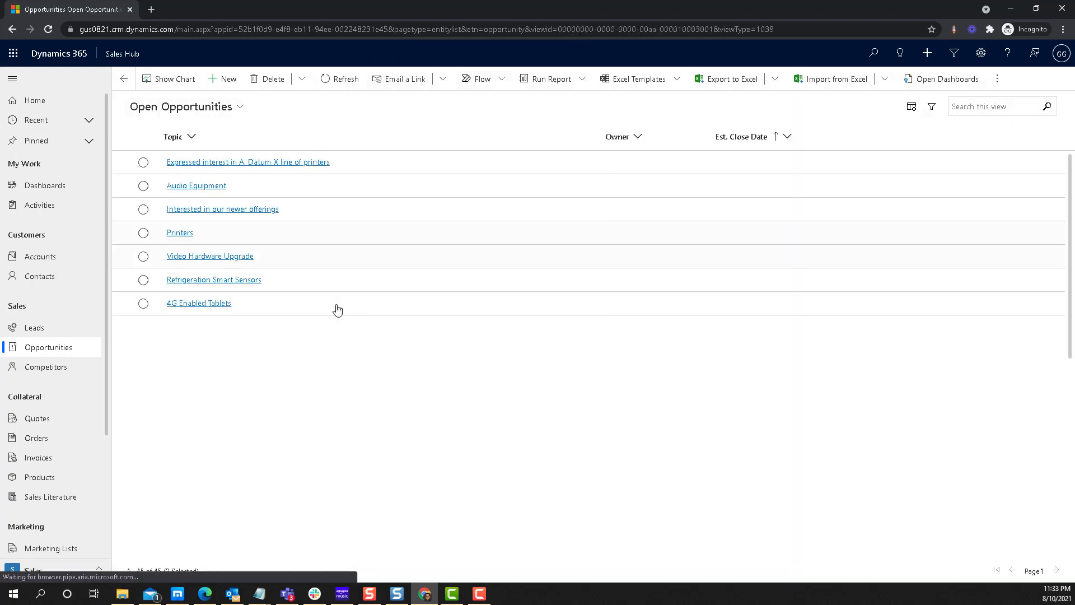
{"action": "left_click", "coordinate": [189, 399]}
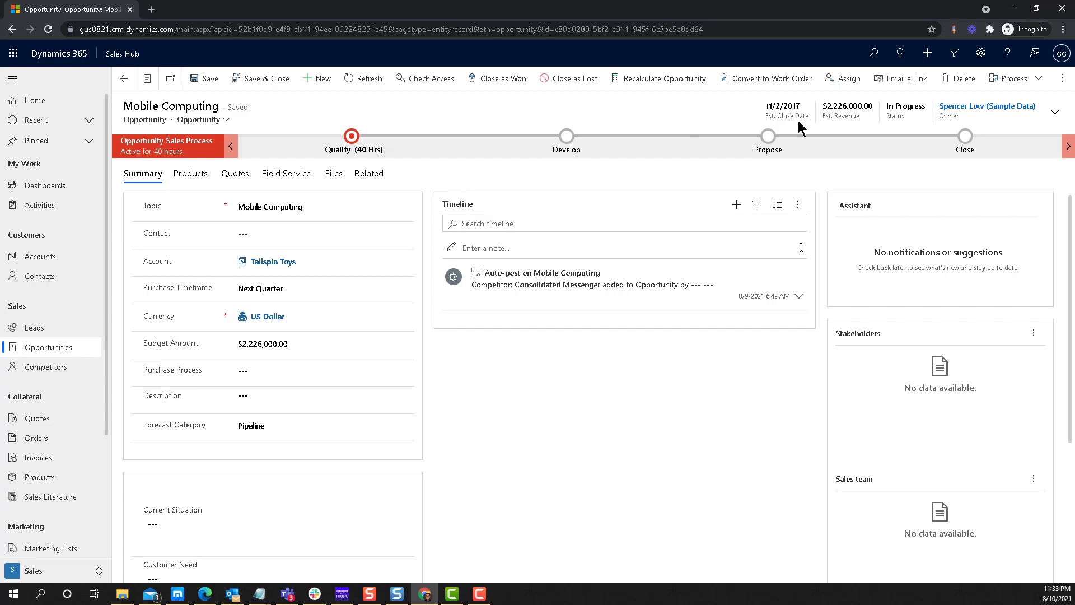
Start impersonating John Doe from Level up's Impersonate tab
{"action": "left_click", "coordinate": [953, 29]}
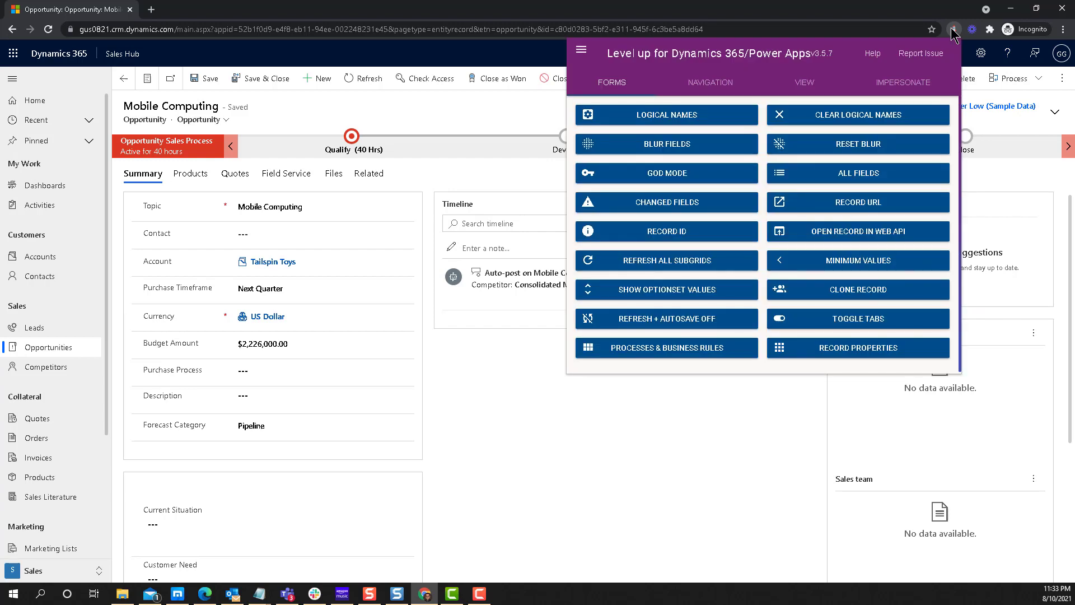
{"action": "left_click", "coordinate": [903, 84]}
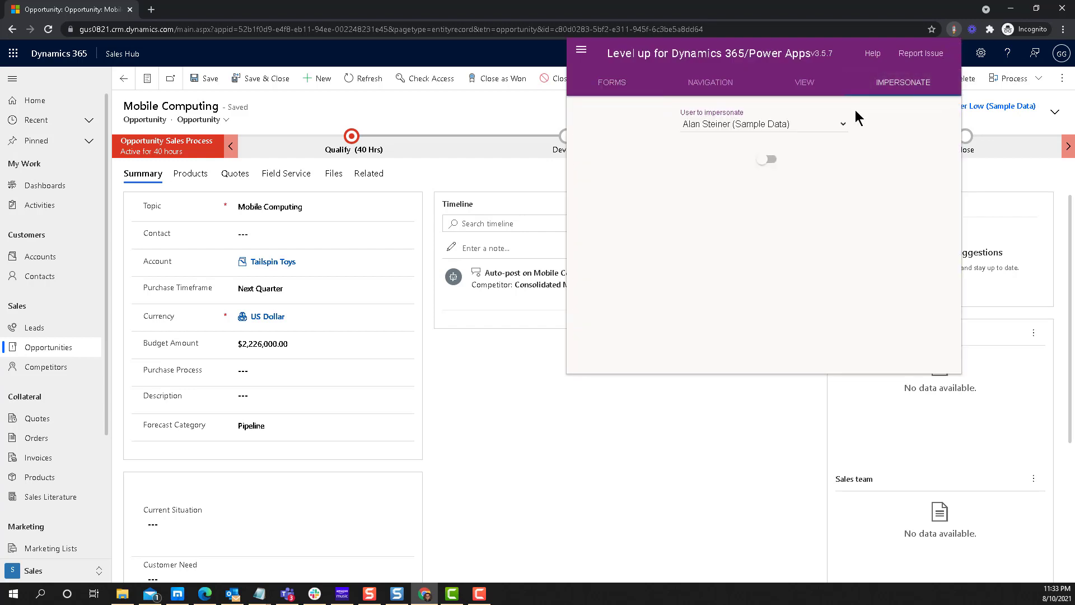
{"action": "left_click", "coordinate": [841, 125]}
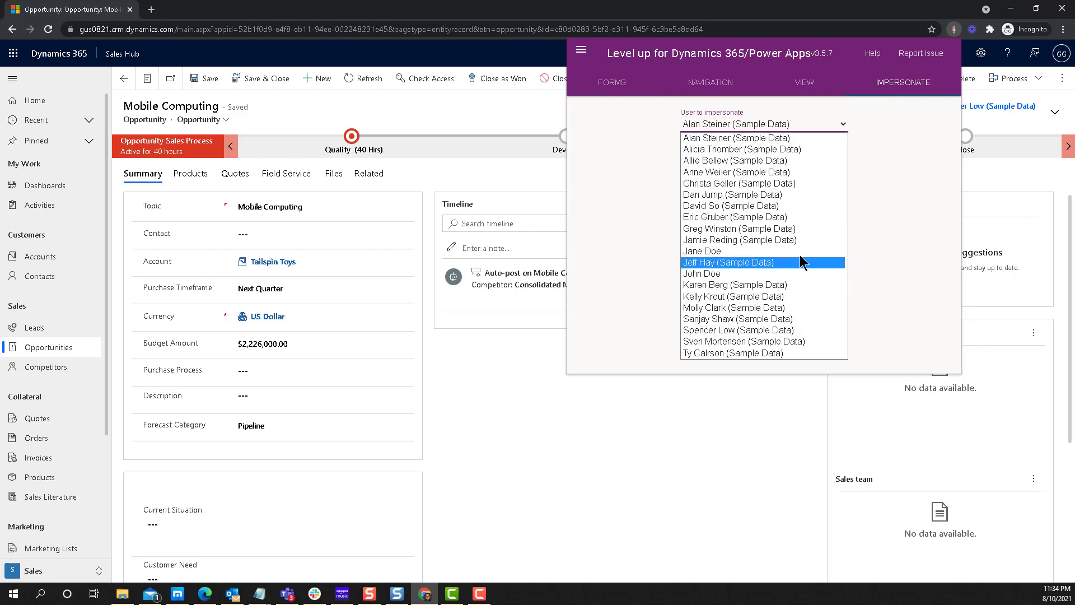
{"action": "left_click", "coordinate": [739, 273]}
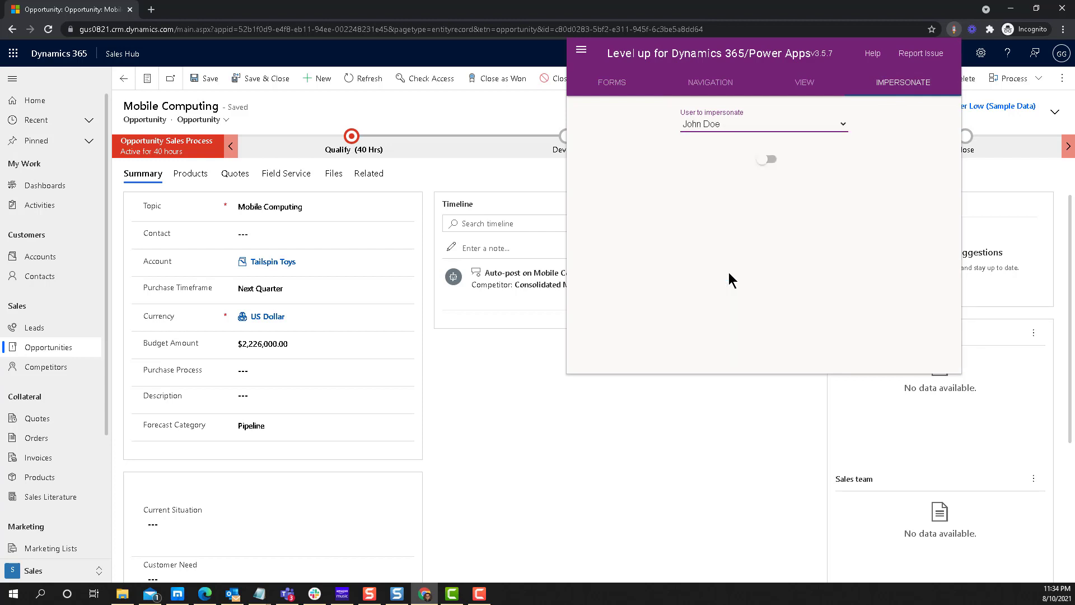
{"action": "left_click", "coordinate": [768, 161]}
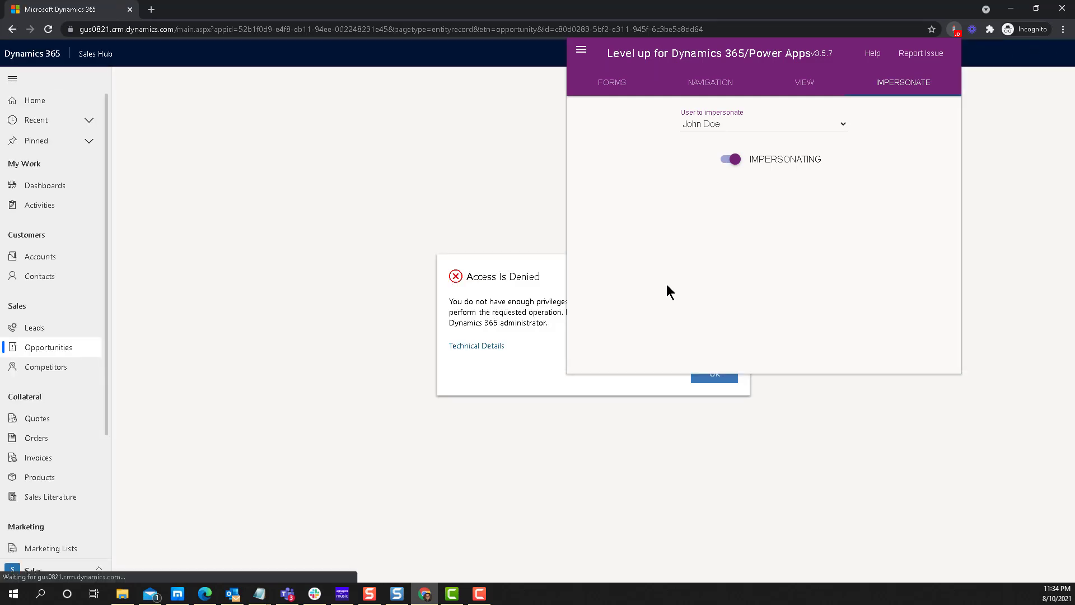
Close the Level up popup to reveal the Access Is Denied message
{"action": "left_click", "coordinate": [503, 224]}
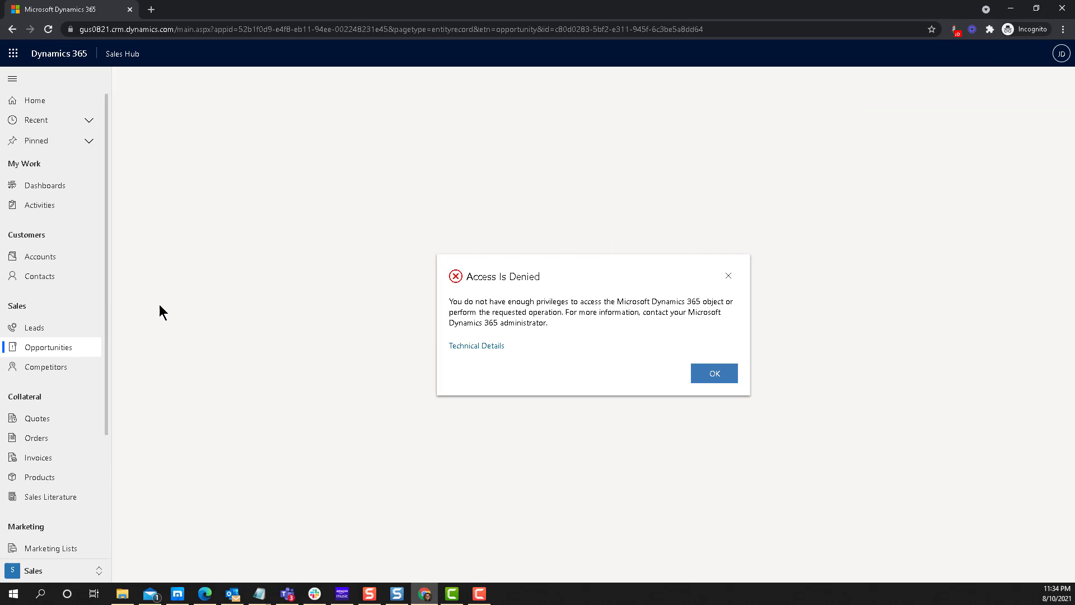
As John Doe, view Open Opportunities, then go to the empty My Active Accounts list
{"action": "left_click", "coordinate": [48, 353]}
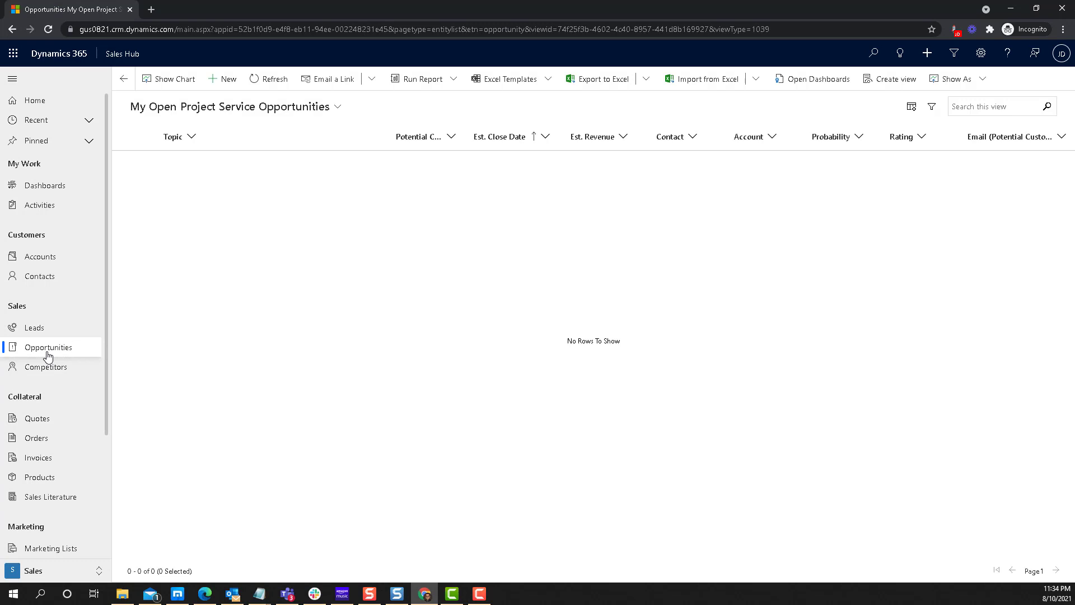
{"action": "left_click", "coordinate": [251, 113]}
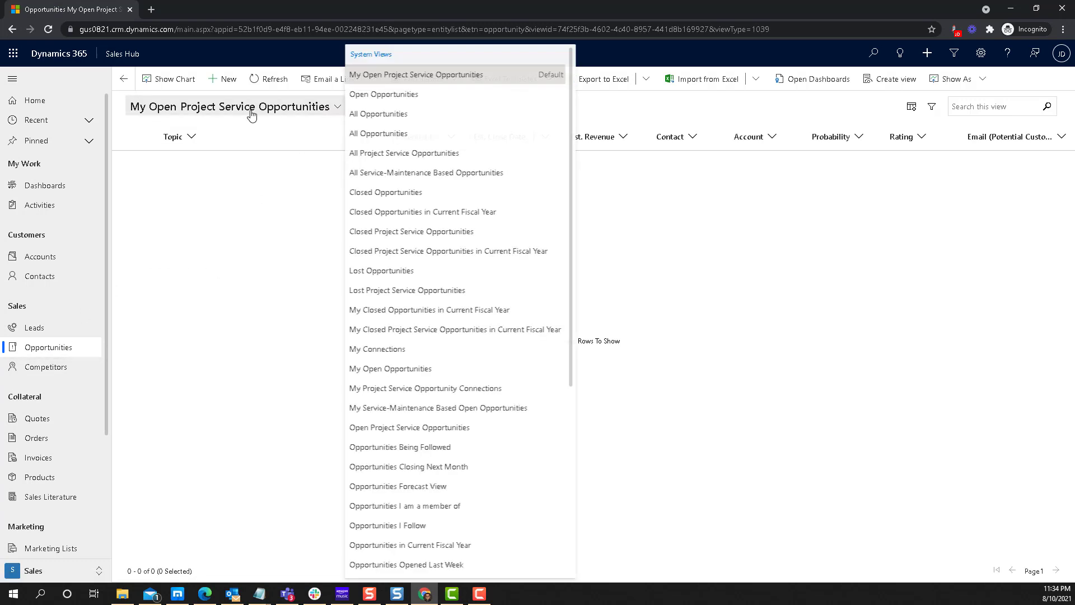
{"action": "left_click", "coordinate": [365, 95]}
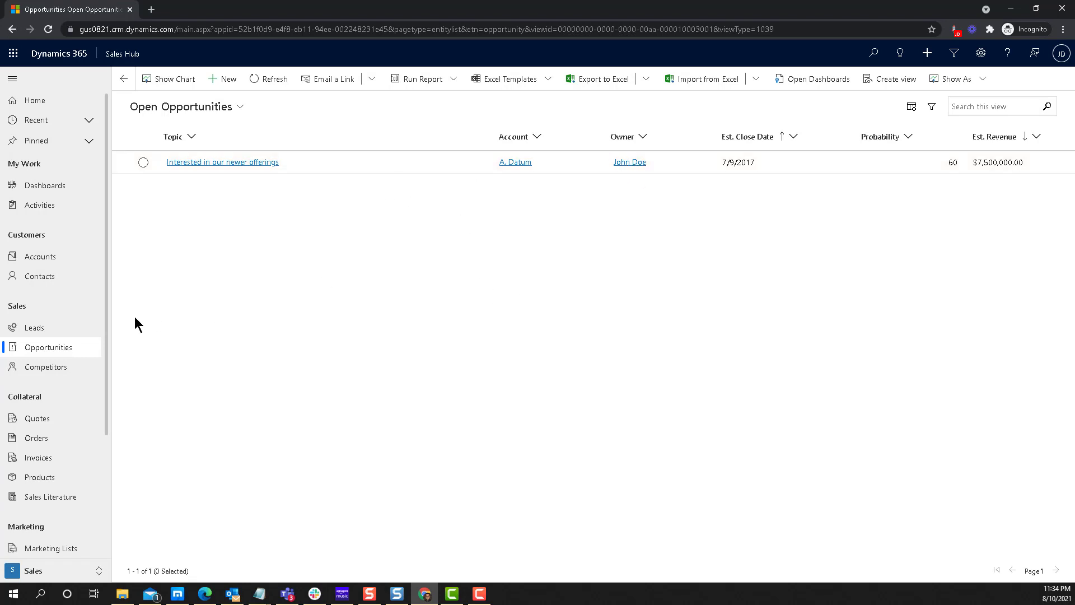
{"action": "left_click", "coordinate": [55, 258]}
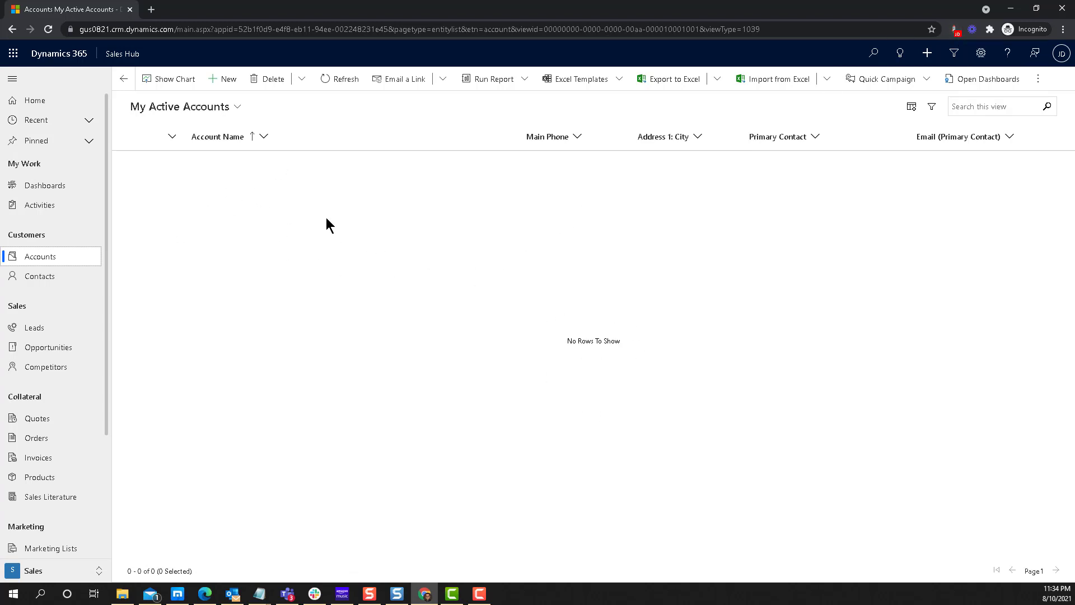
Switch Accounts to Active Accounts, then return to the Open Opportunities view
{"action": "left_click", "coordinate": [238, 109]}
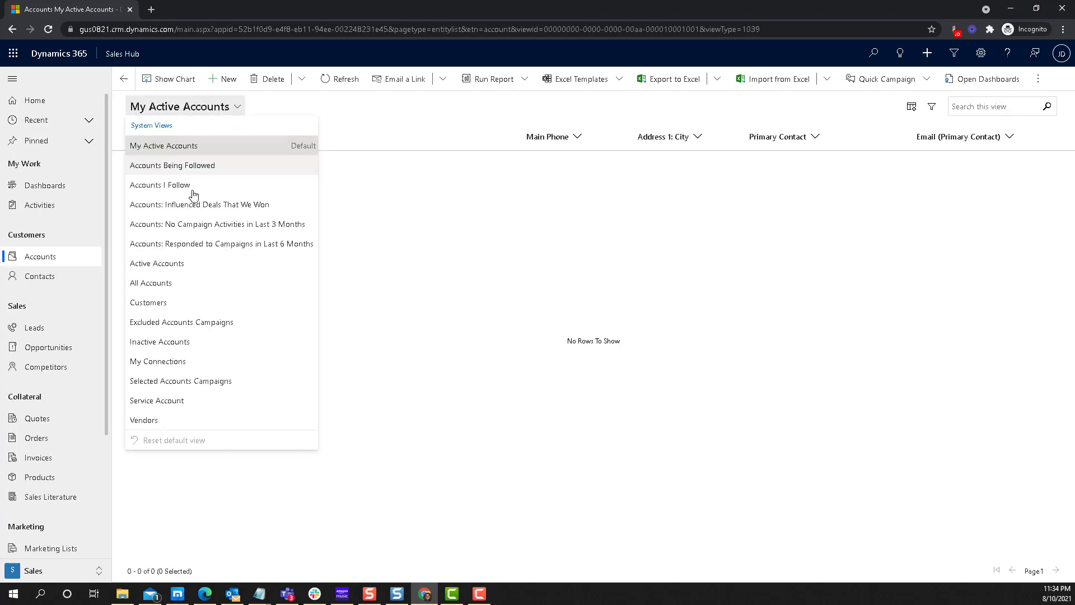
{"action": "left_click", "coordinate": [179, 264]}
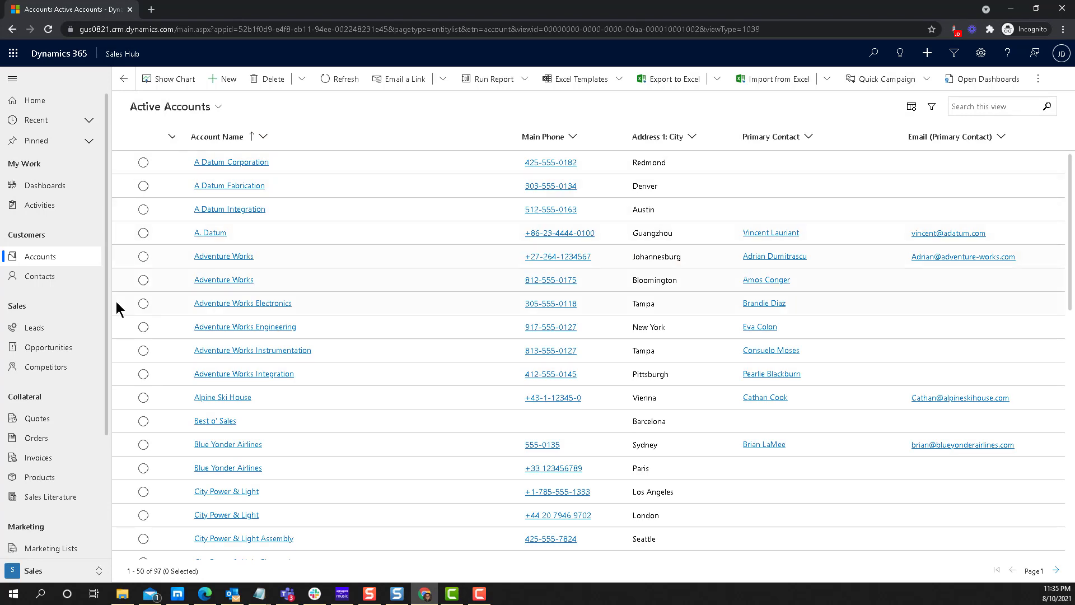
{"action": "left_click", "coordinate": [56, 348]}
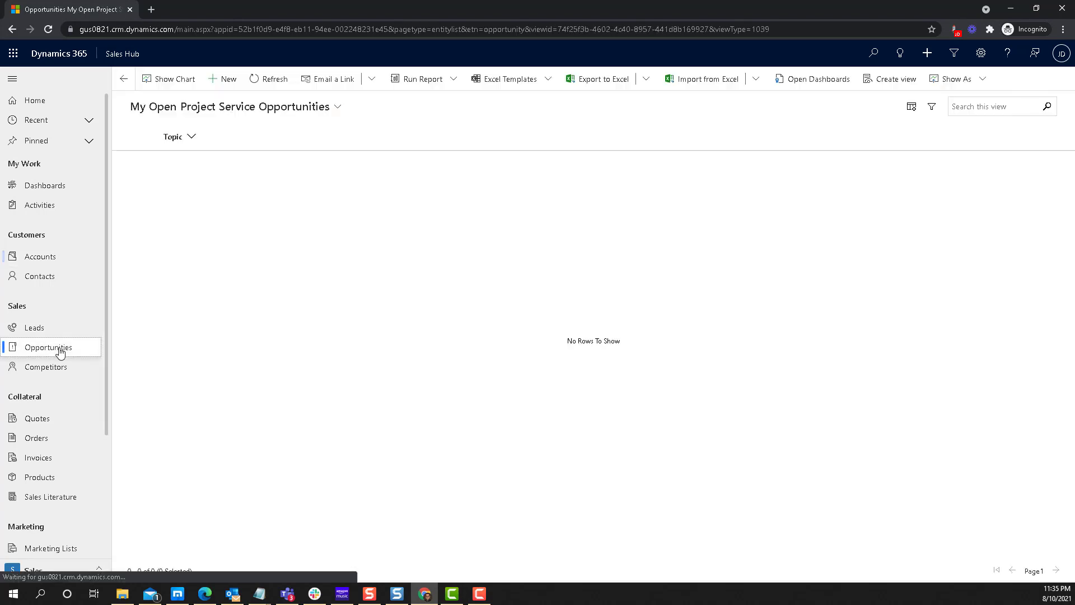
{"action": "left_click", "coordinate": [319, 107]}
{"action": "left_click", "coordinate": [373, 95]}
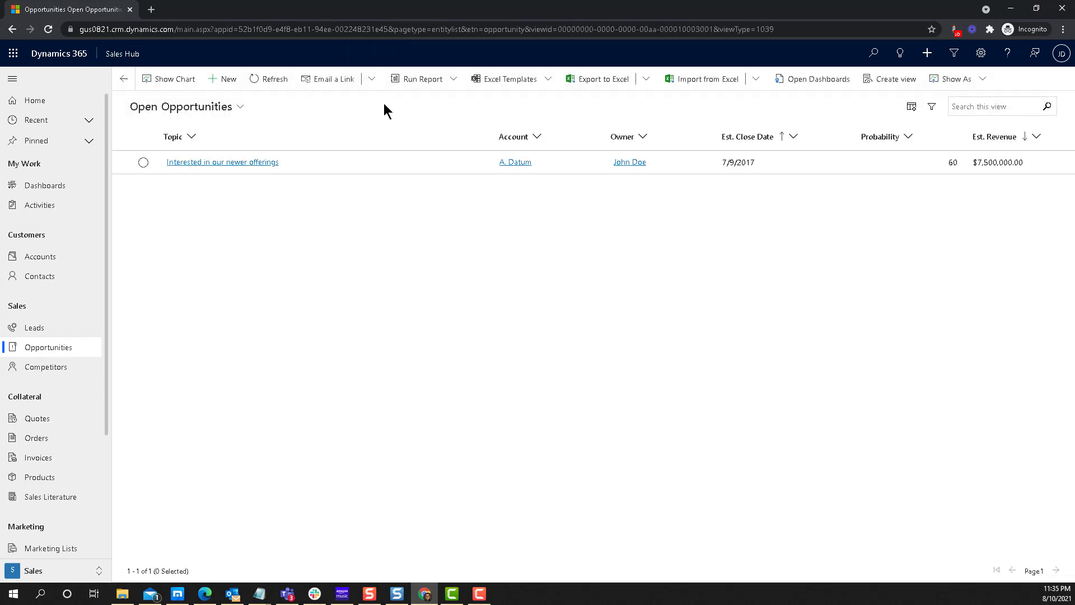
Open the Interested in our newer offerings opportunity record
{"action": "left_click", "coordinate": [255, 170]}
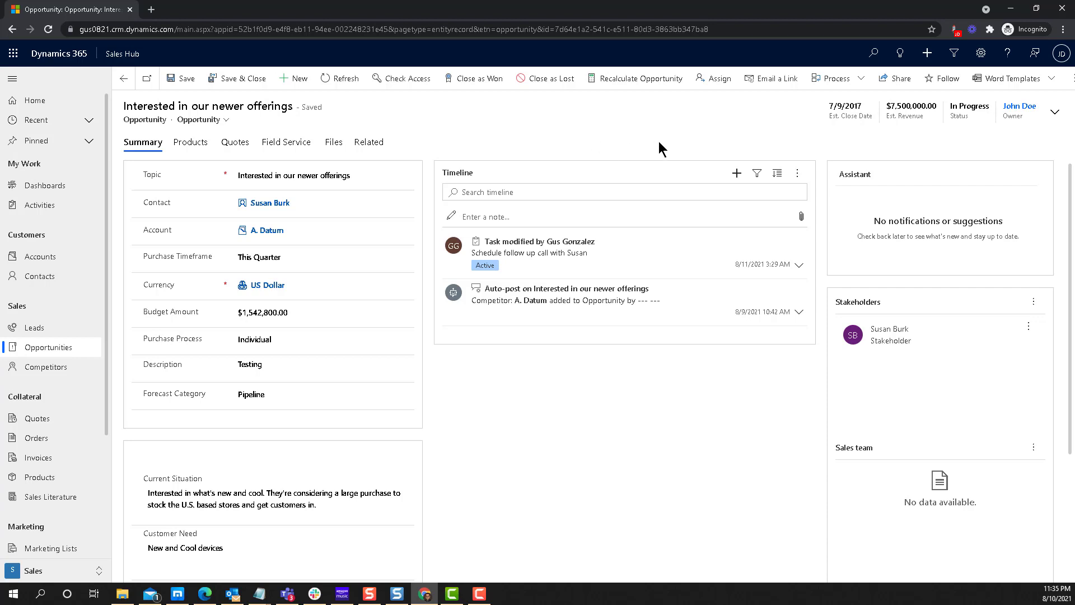
Toggle John Doe's impersonation off and back on in Level up's Impersonate tab
{"action": "left_click", "coordinate": [954, 29]}
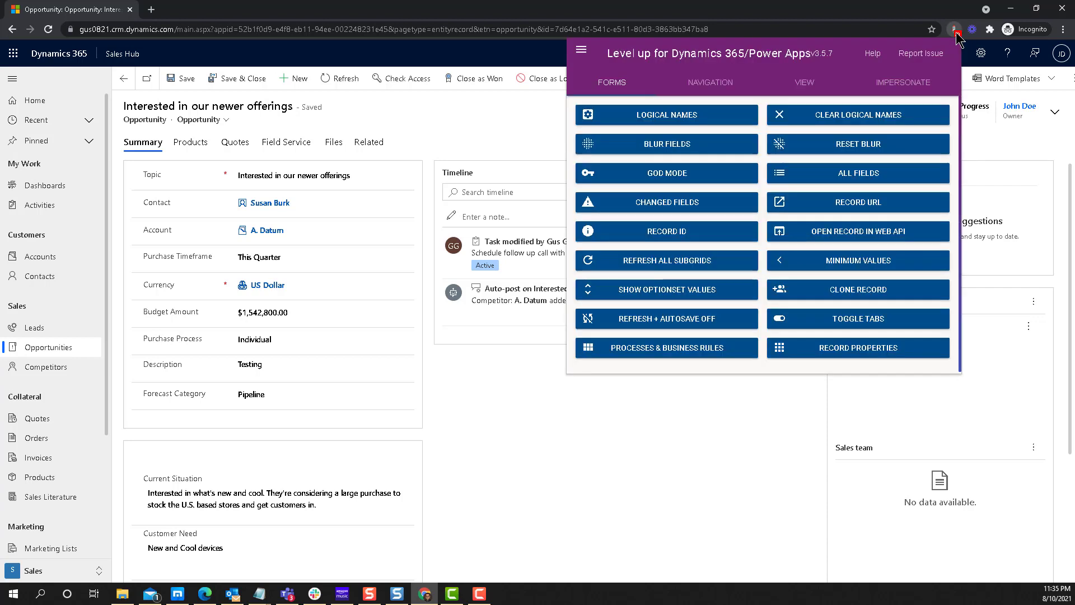
{"action": "left_click", "coordinate": [925, 79]}
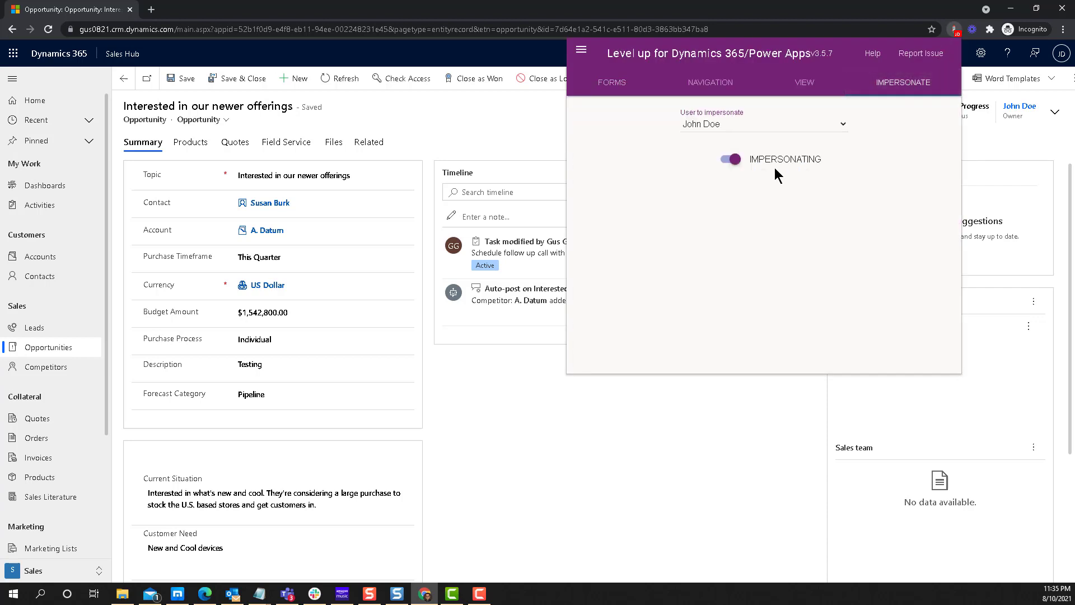
{"action": "left_click", "coordinate": [731, 161]}
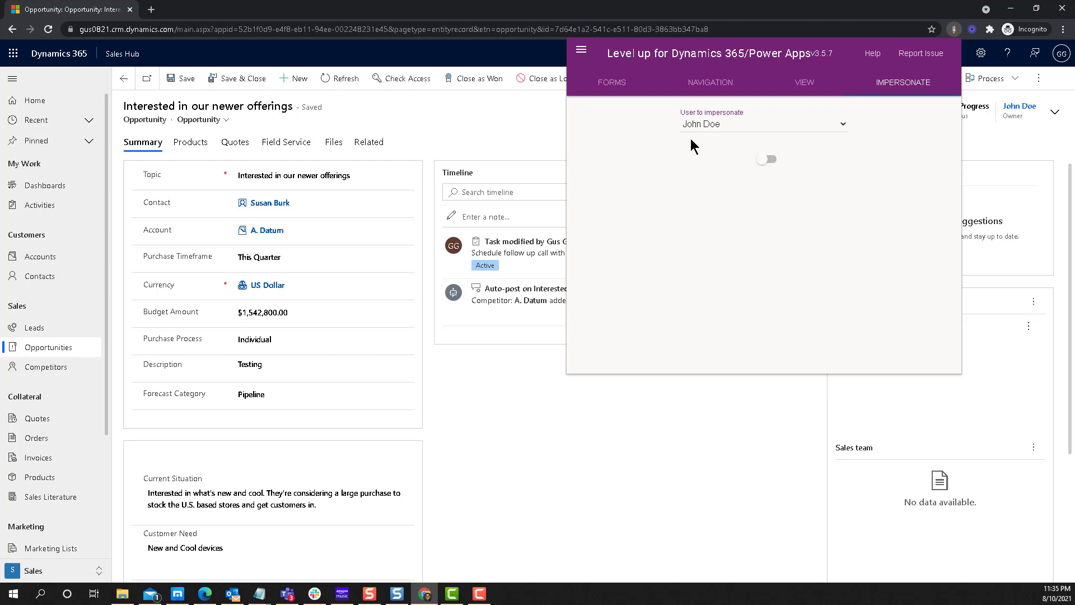
{"action": "left_click", "coordinate": [766, 160]}
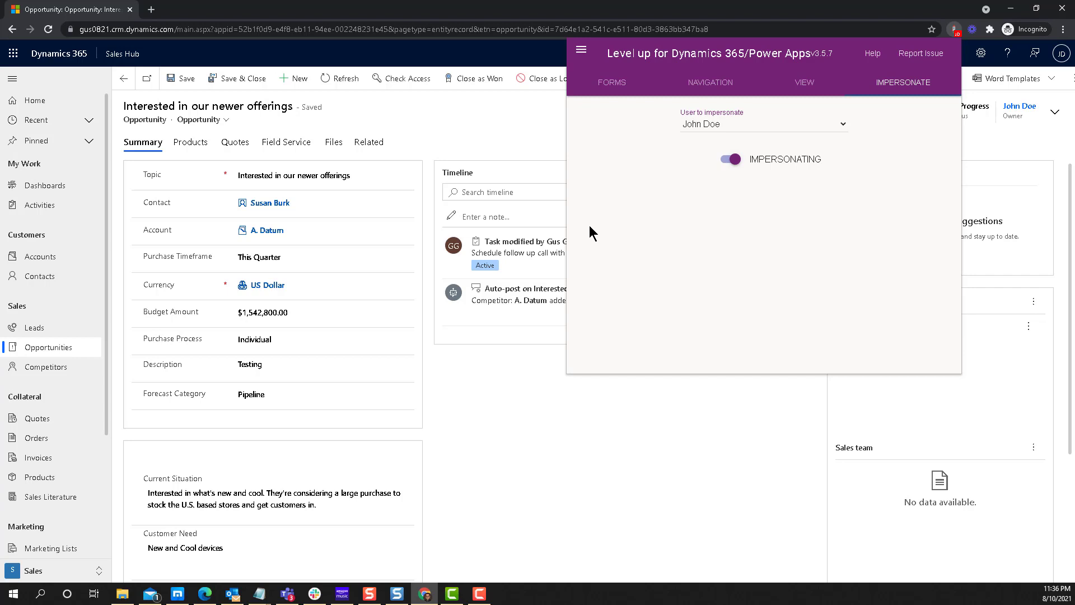
Impersonate Jane Doe instead, reloading the opportunity as read-only
{"action": "left_click", "coordinate": [704, 123]}
{"action": "left_click", "coordinate": [709, 251]}
{"action": "left_click", "coordinate": [732, 159]}
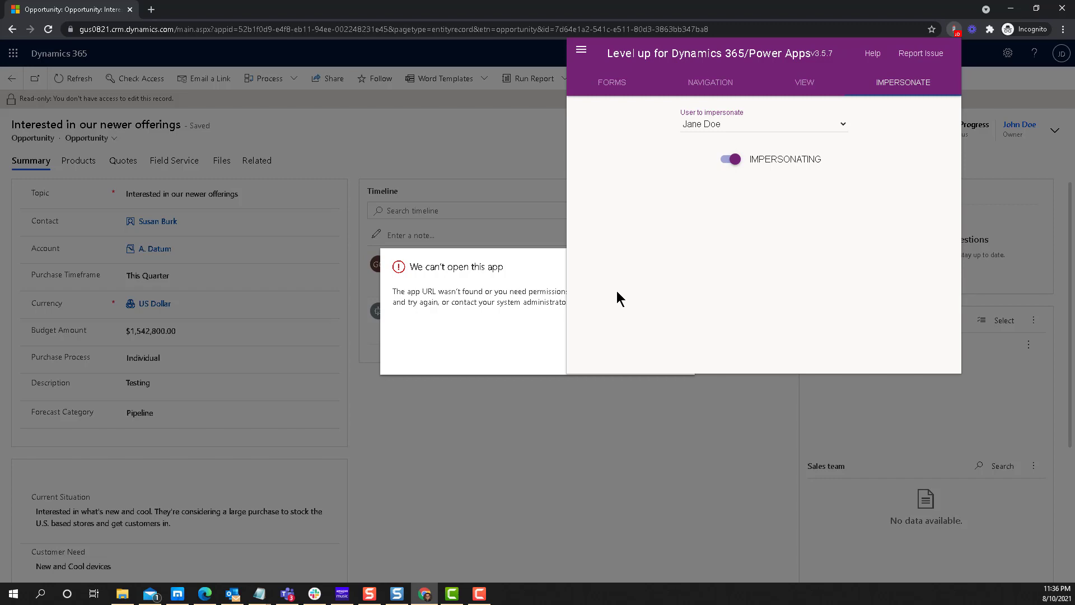
Turn off Jane Doe's impersonation and close the Level up popup
{"action": "left_click", "coordinate": [730, 160]}
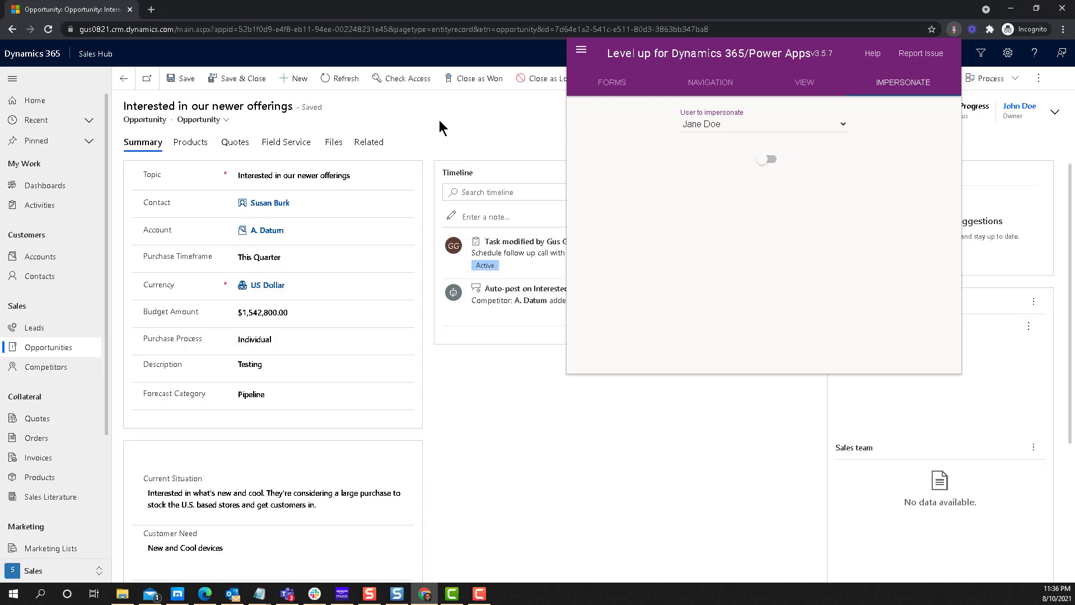
{"action": "left_click", "coordinate": [457, 120]}
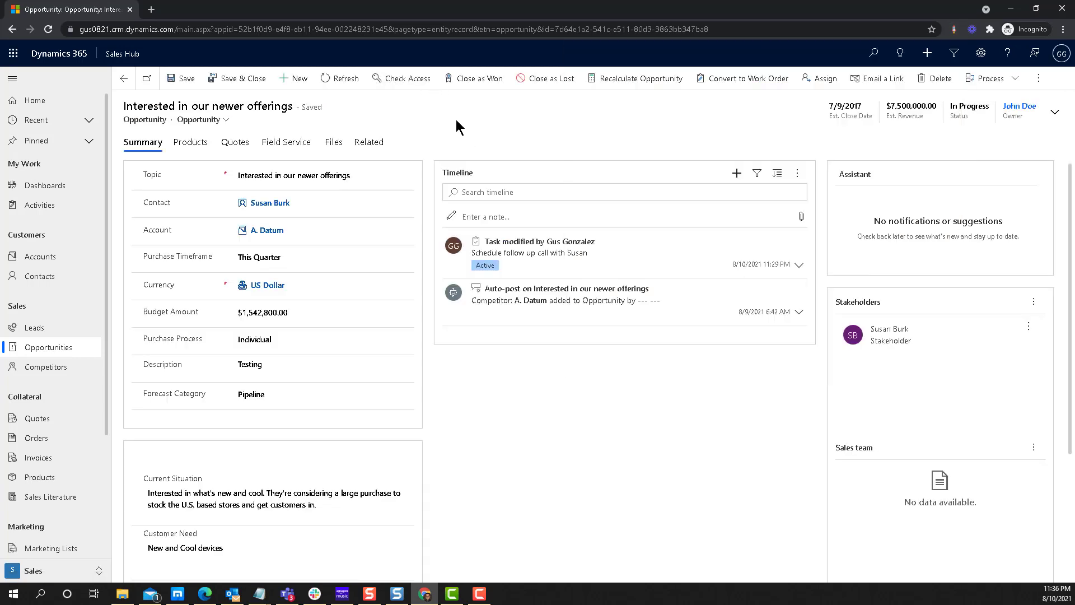